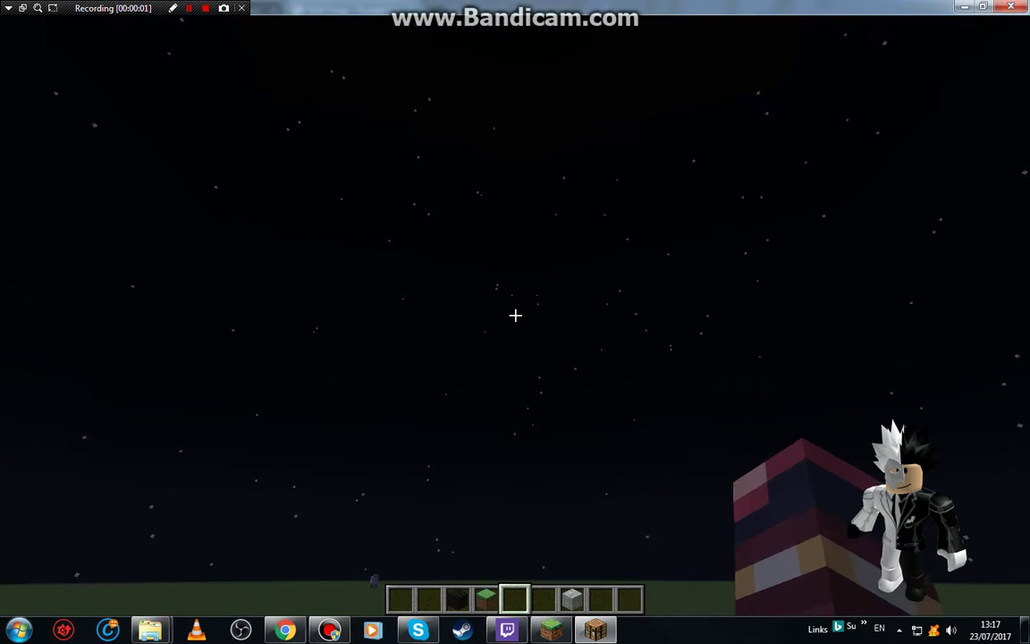
key("e")
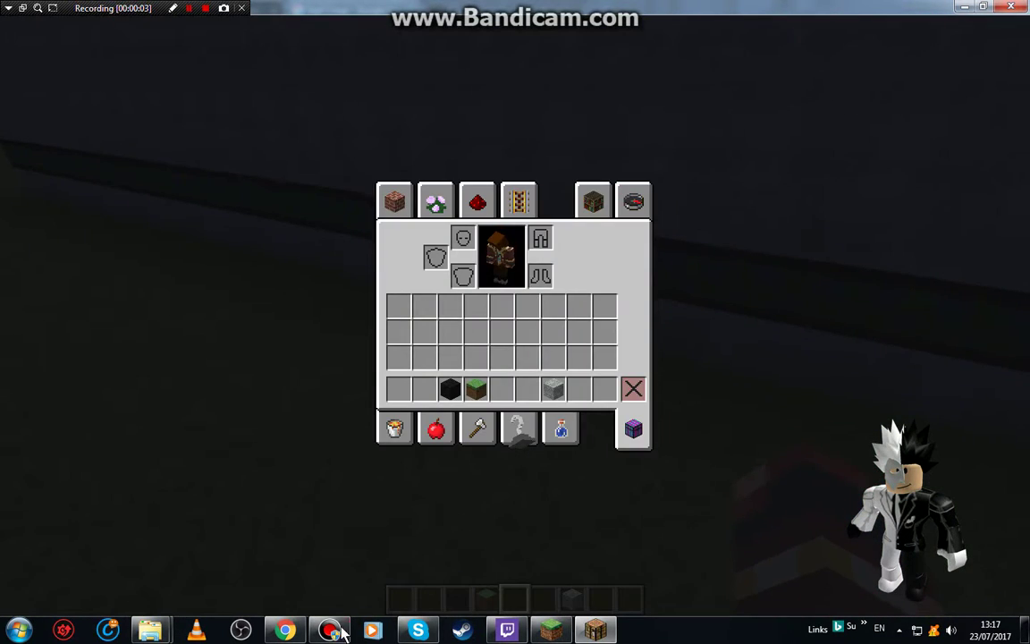
Switch between the screen recorder and the game, resuming play inside the pizzeria.
left_click(330, 630)
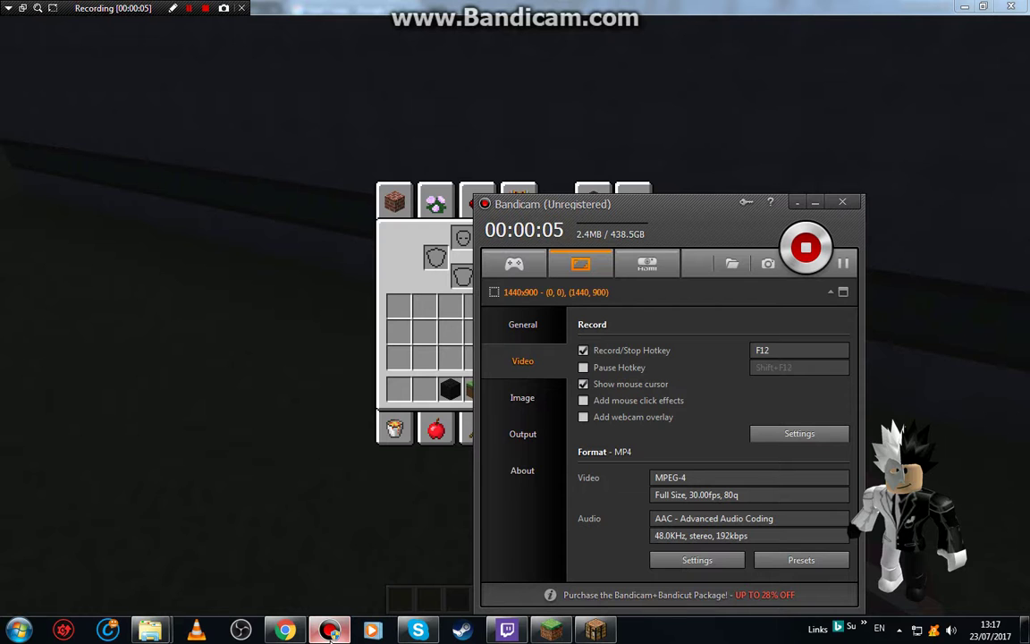
left_click(271, 408)
key("Escape")
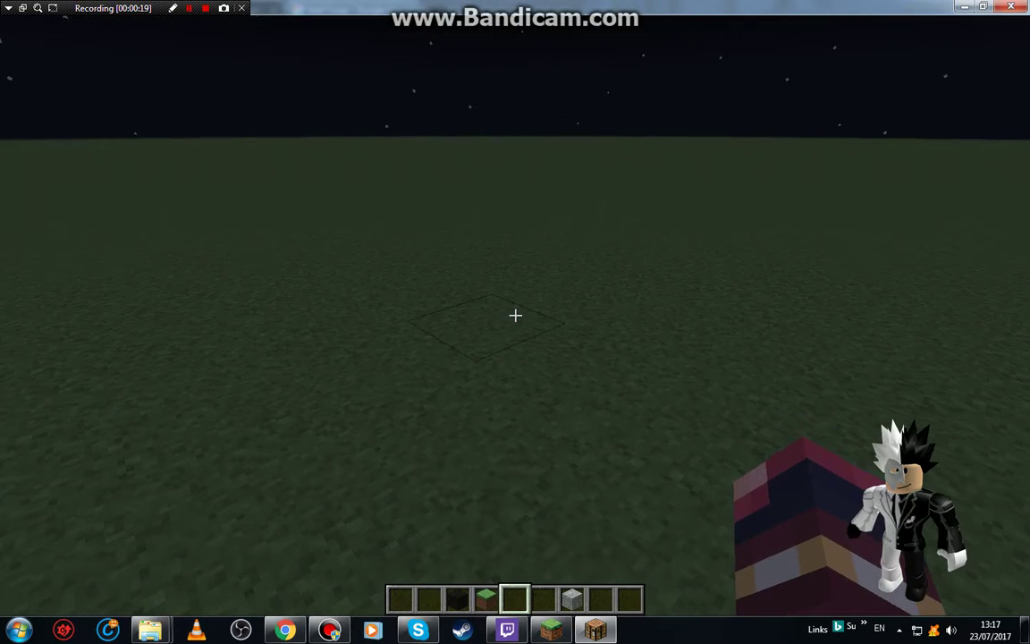
key("e")
left_click(330, 630)
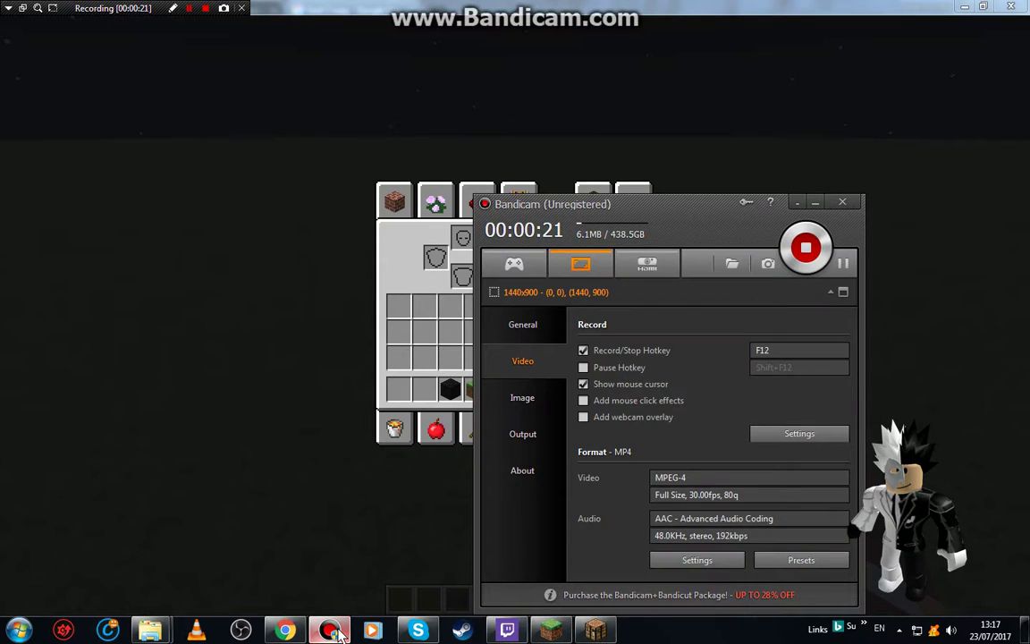
key("Escape")
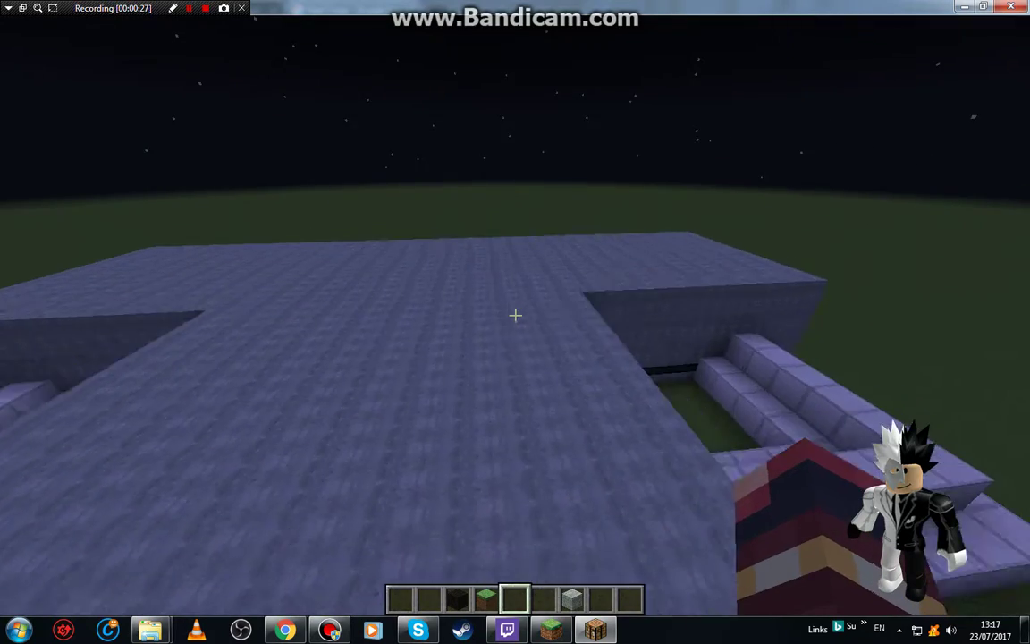
scroll(515, 315, "down", 1)
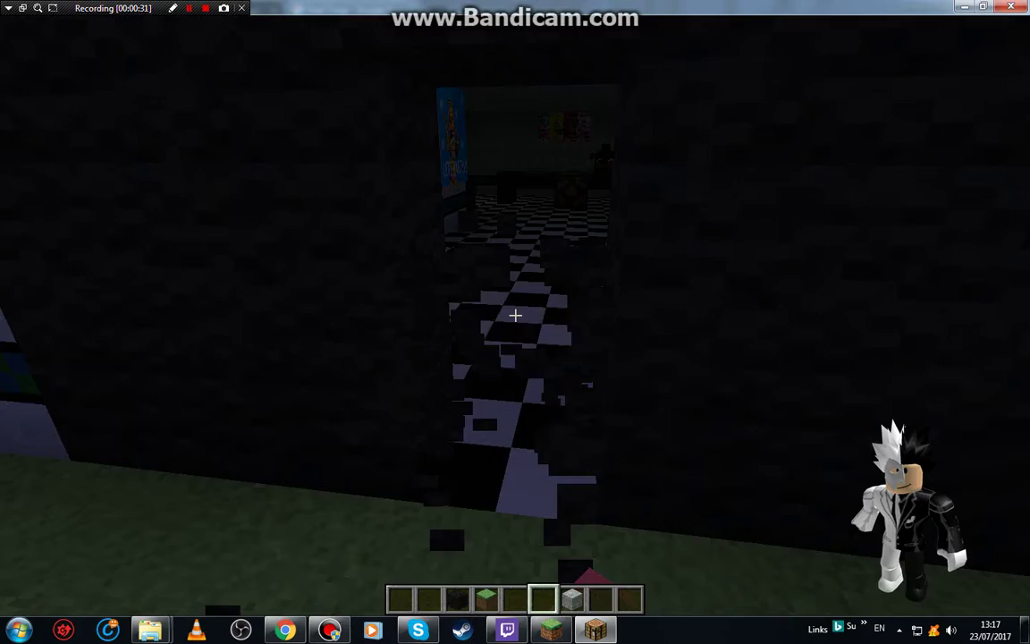
scroll(515, 315, "up", 3)
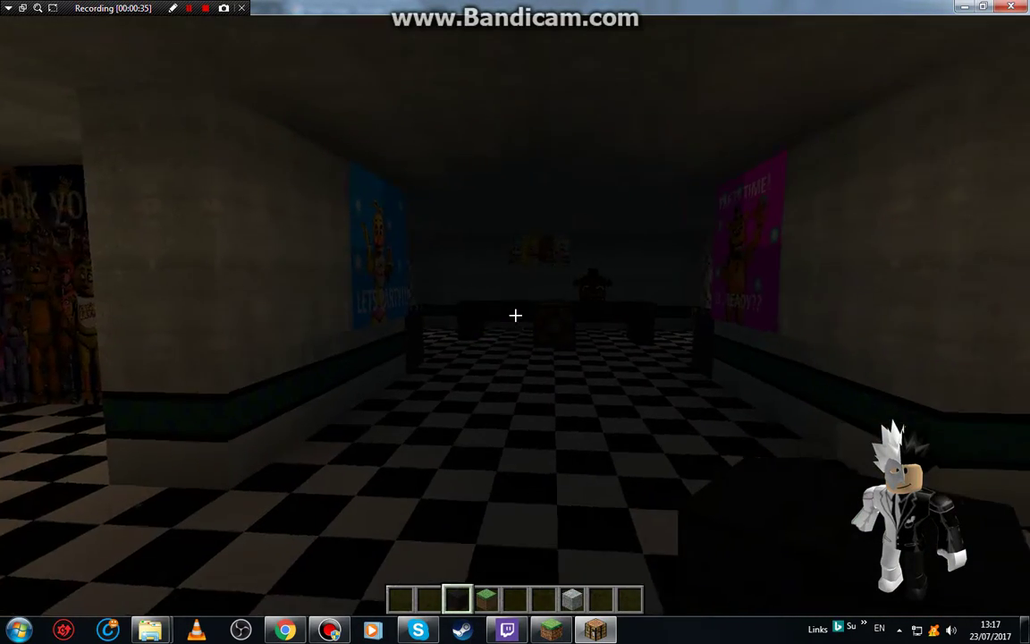
scroll(515, 315, "down", 2)
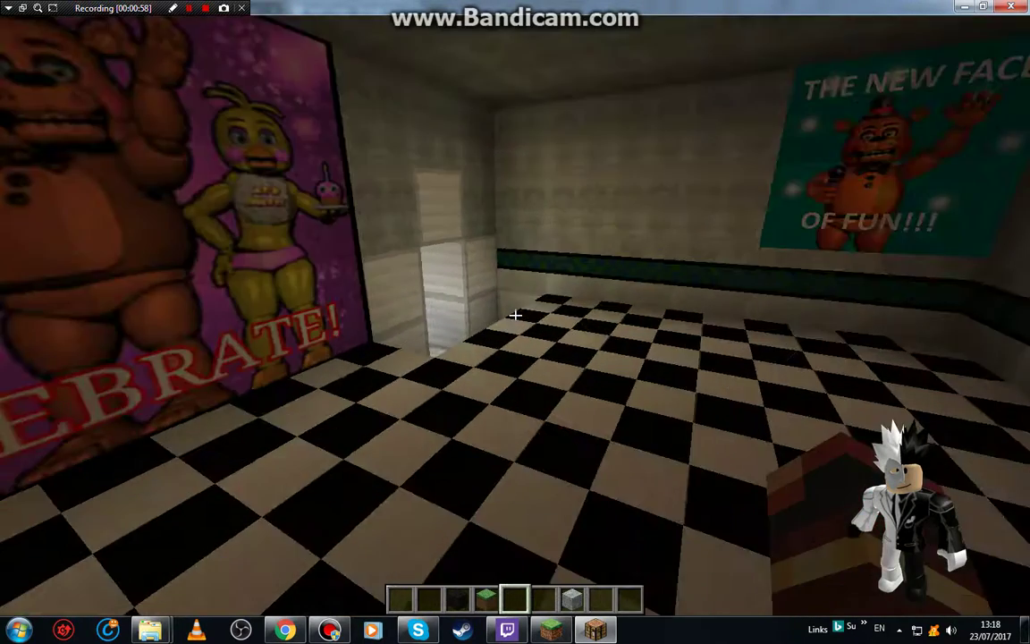
Leave the game for the Chrome search showing the FancySpiders FNAF 2 map.
key("e")
mouse_move(152, 631)
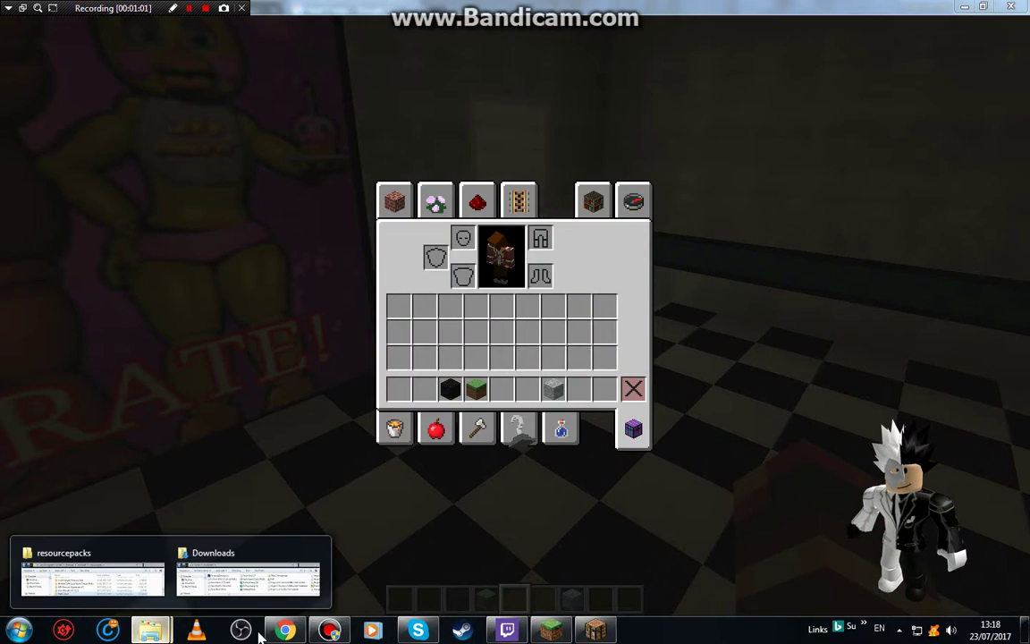
left_click(331, 632)
left_click(286, 631)
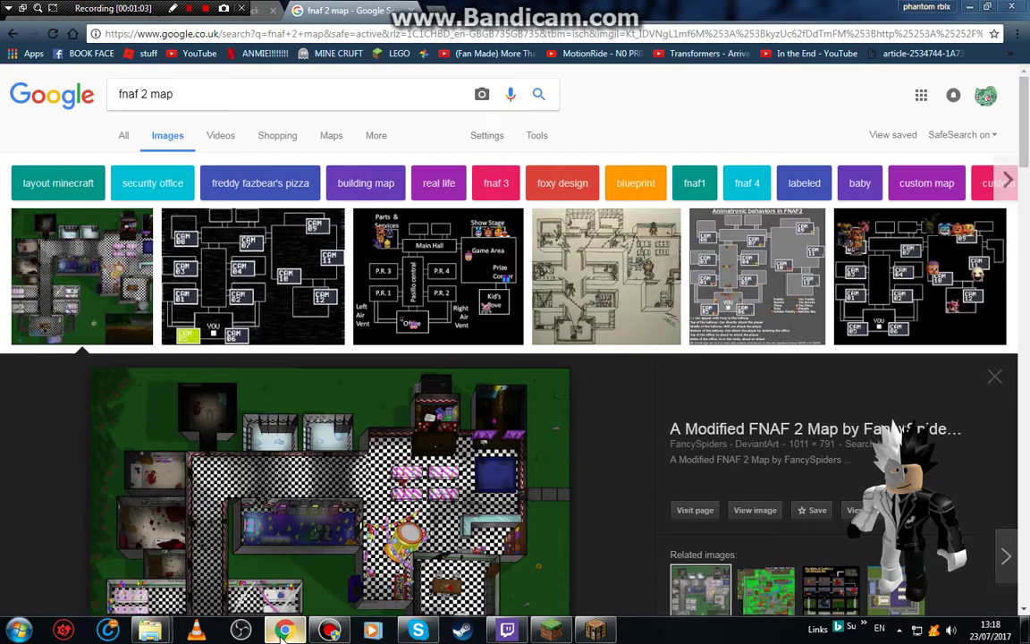
scroll(386, 359, "down", 1)
scroll(386, 359, "down", 2)
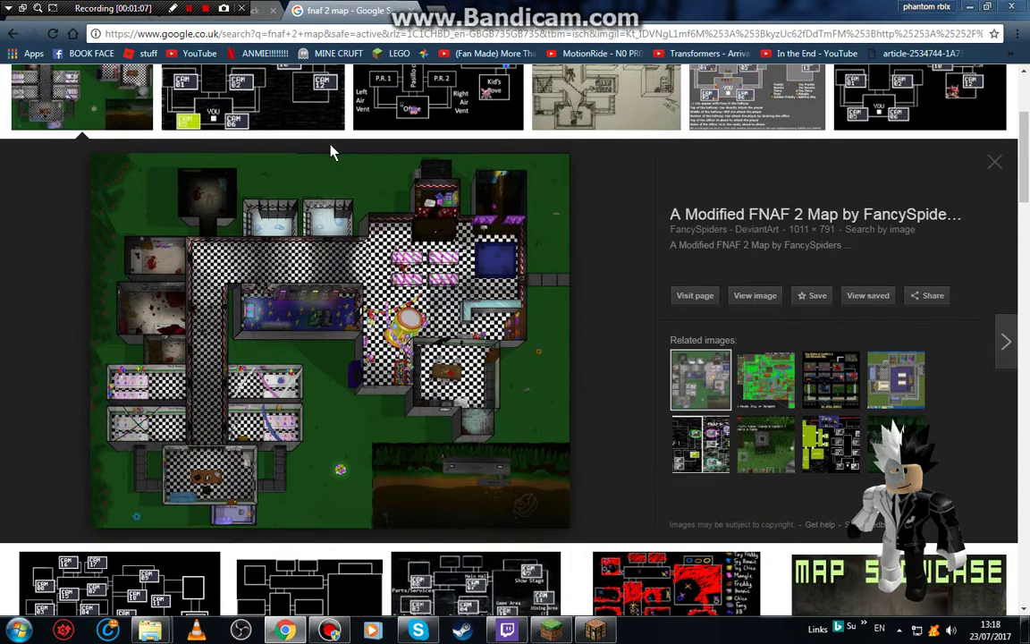
mouse_move(374, 504)
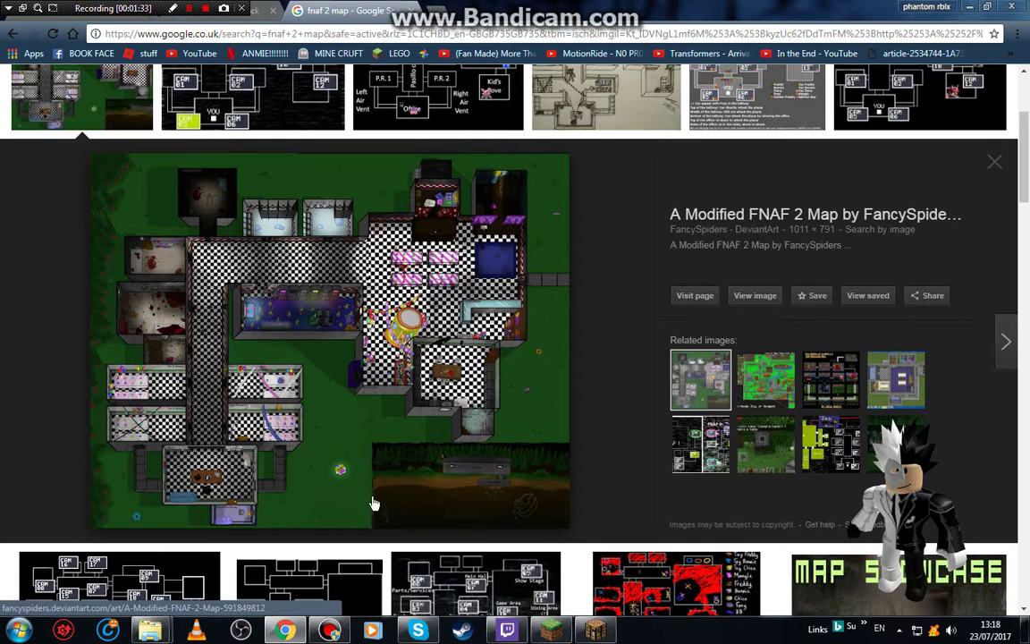
Return to the game and walk through the dark rooms into a checkered-floor room.
key("alt+Tab")
key("e")
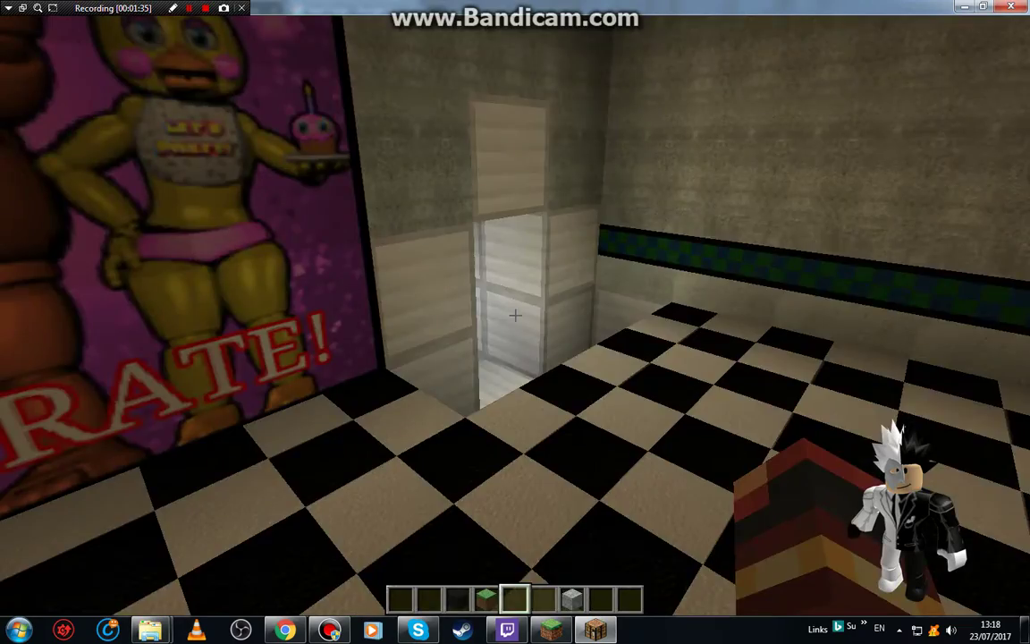
key("w")
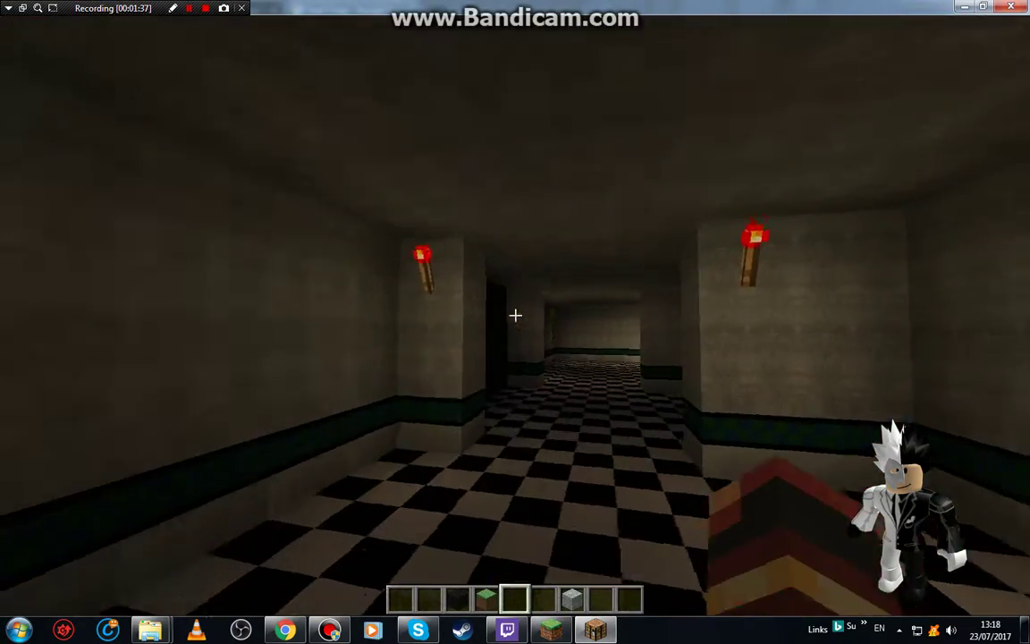
key("w")
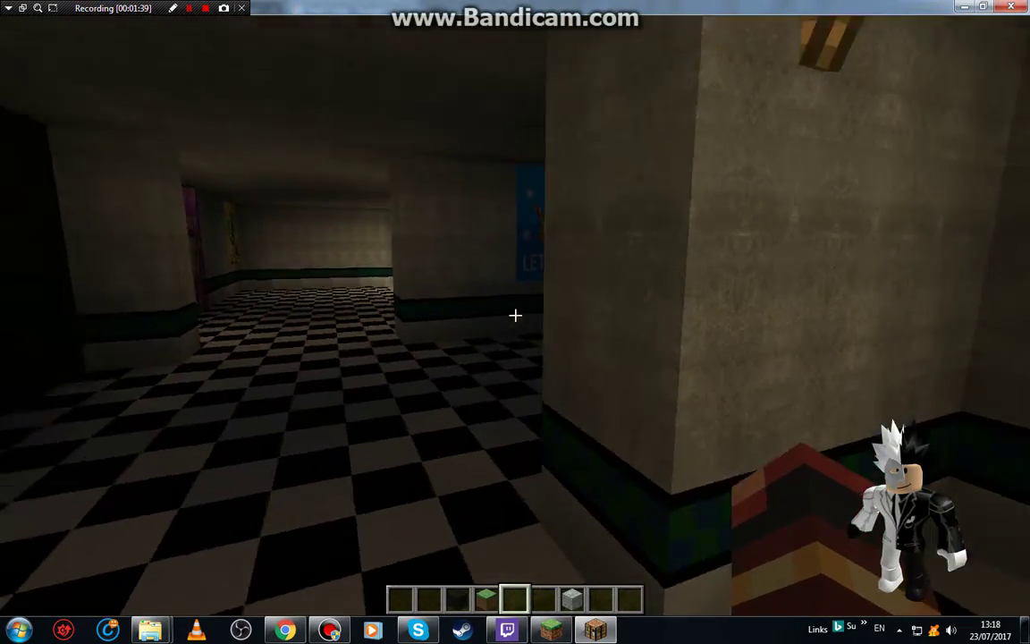
key("w")
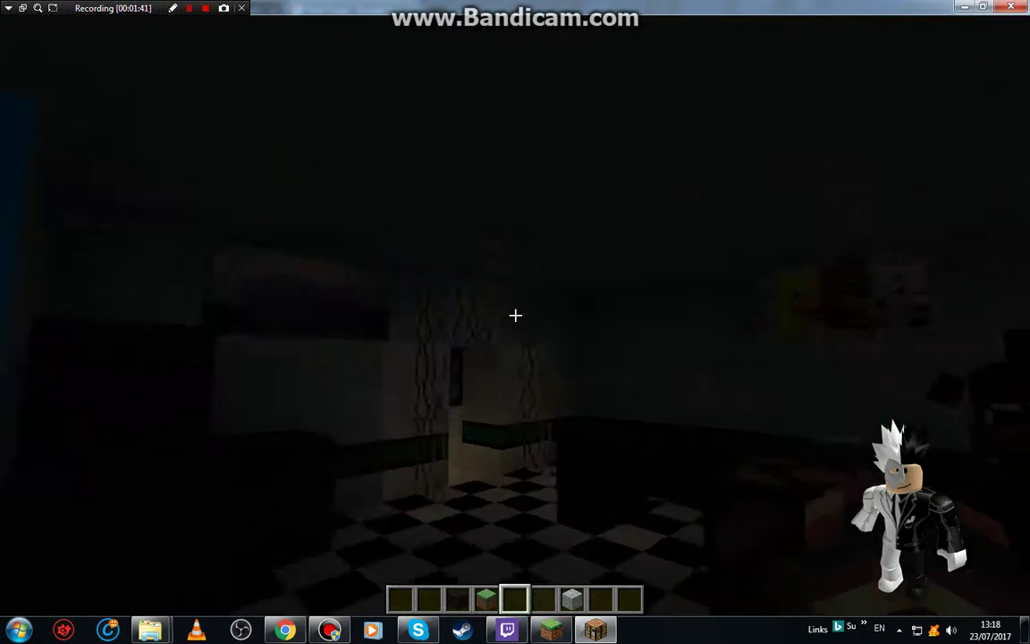
key("w")
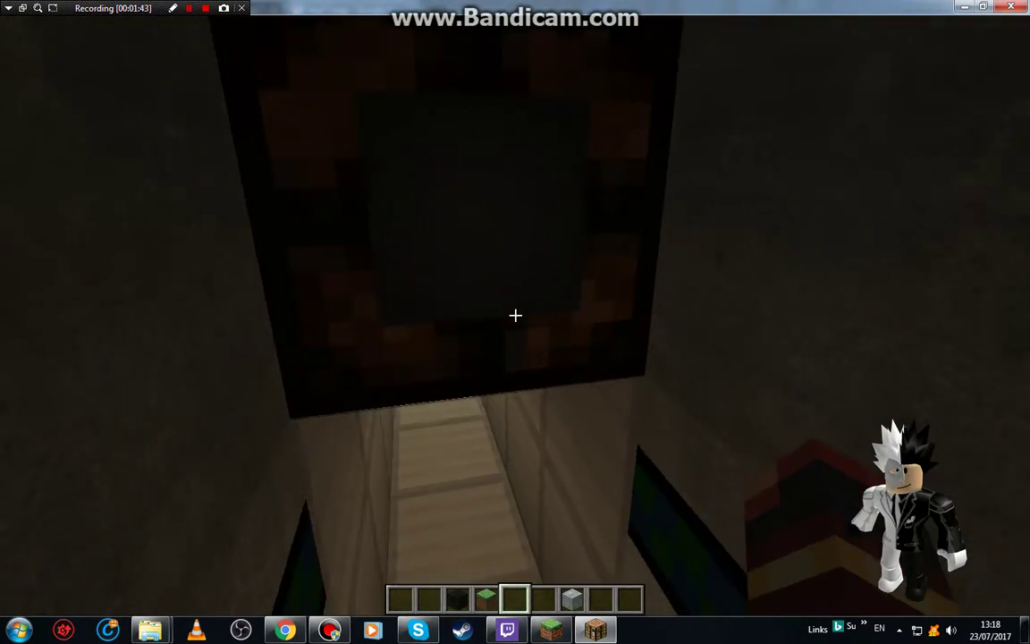
key("w")
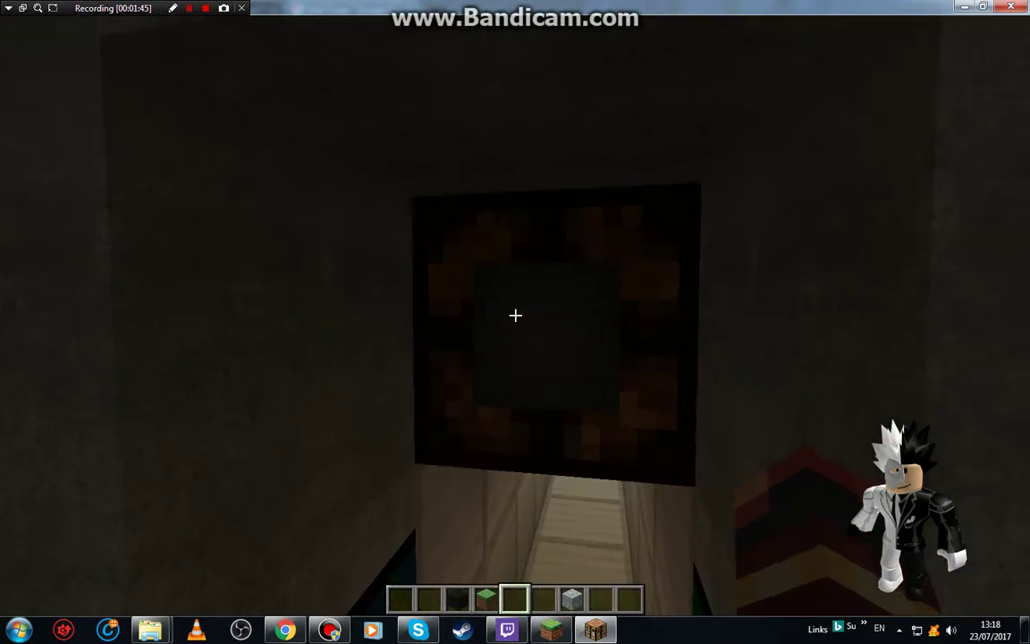
key("w")
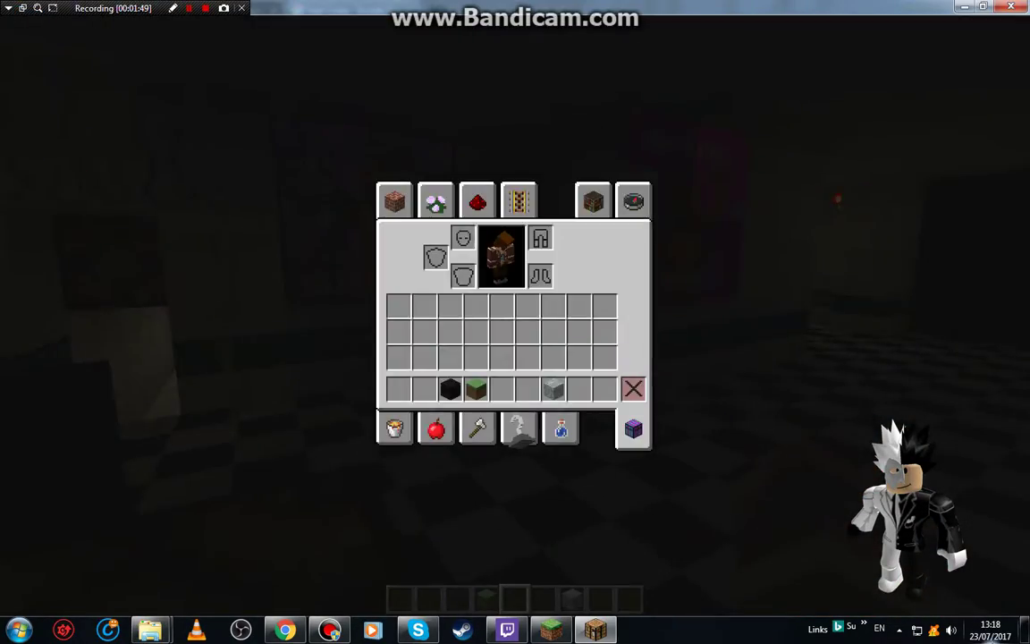
Walk down the wooden corridor into the large checkered room with posters.
key("w")
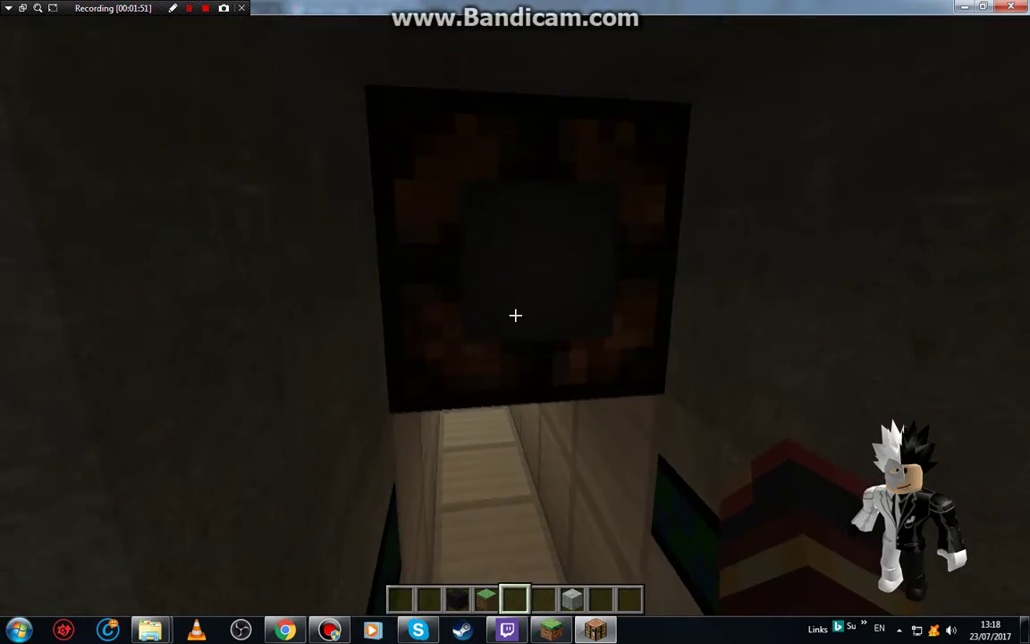
key("w")
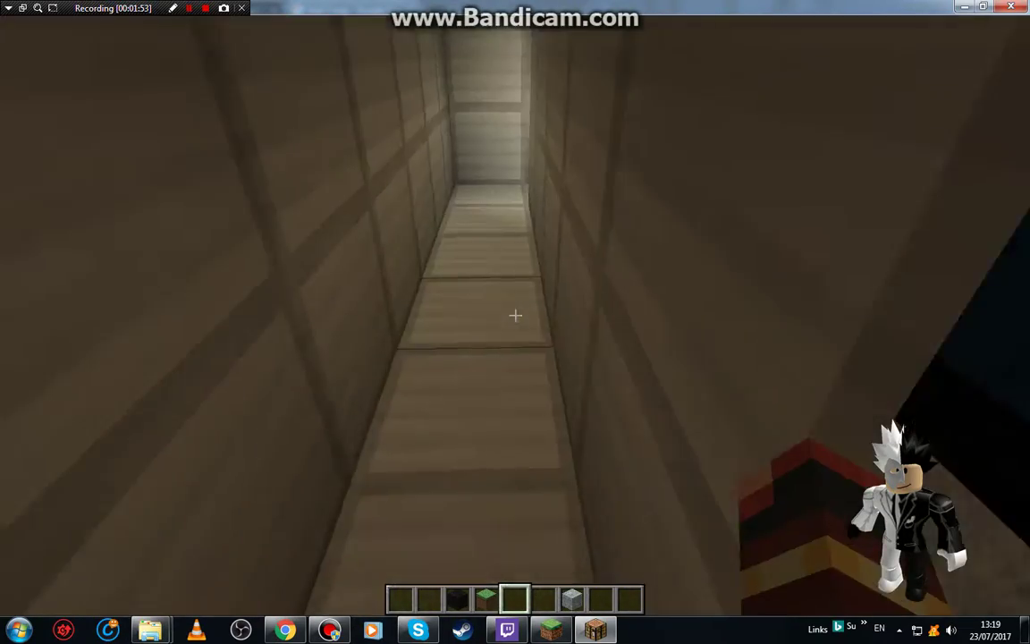
key("w")
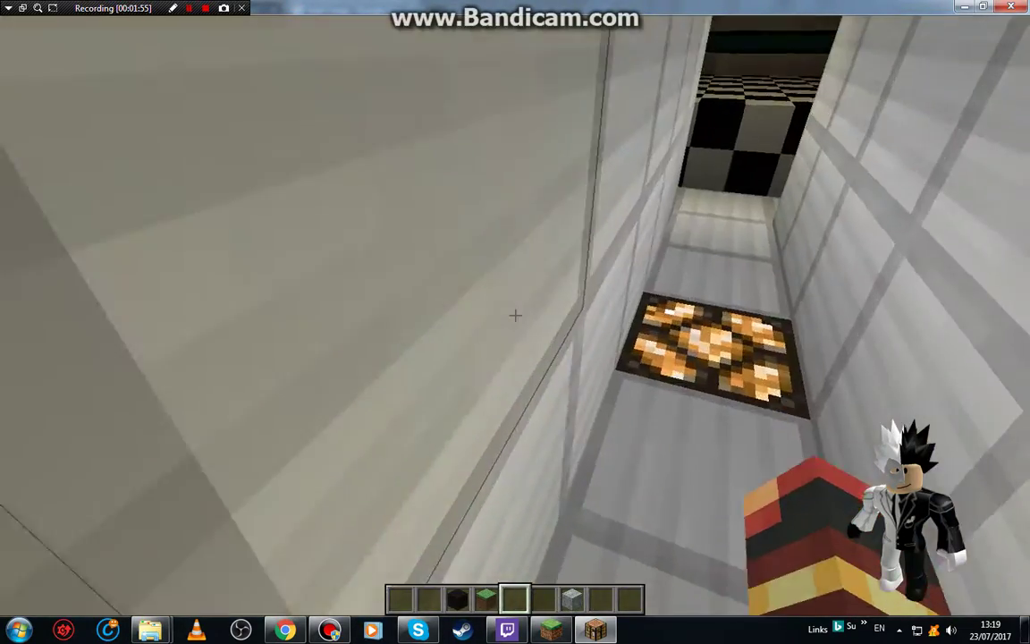
key("w")
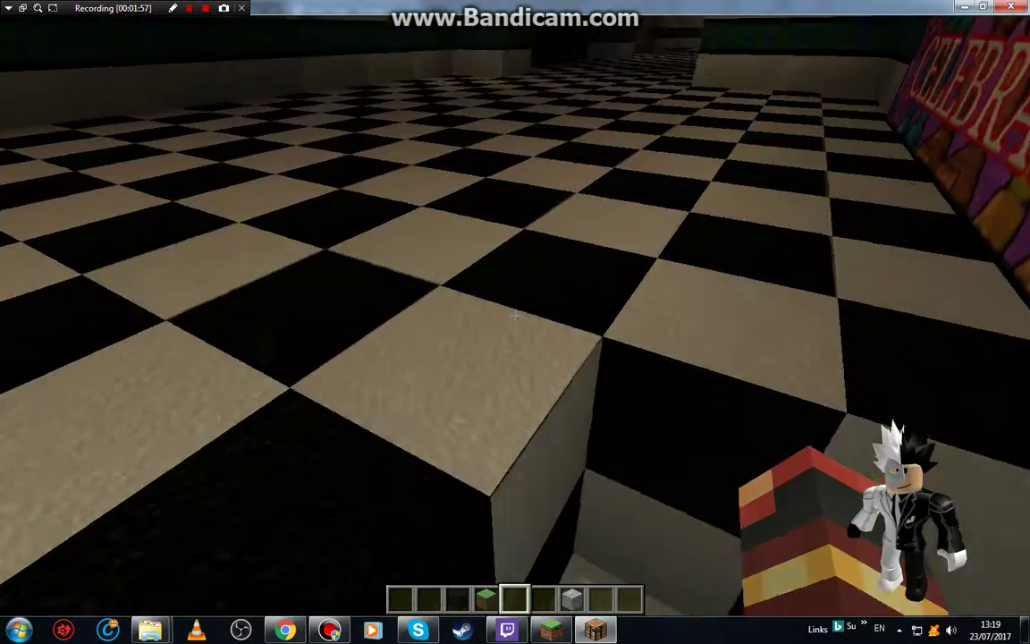
key("w")
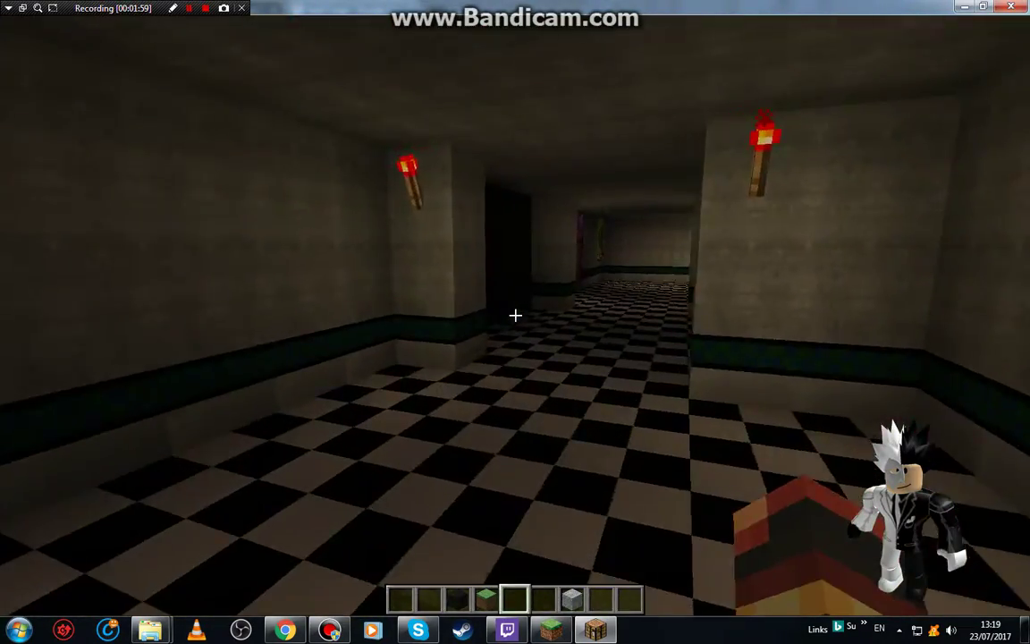
key("w")
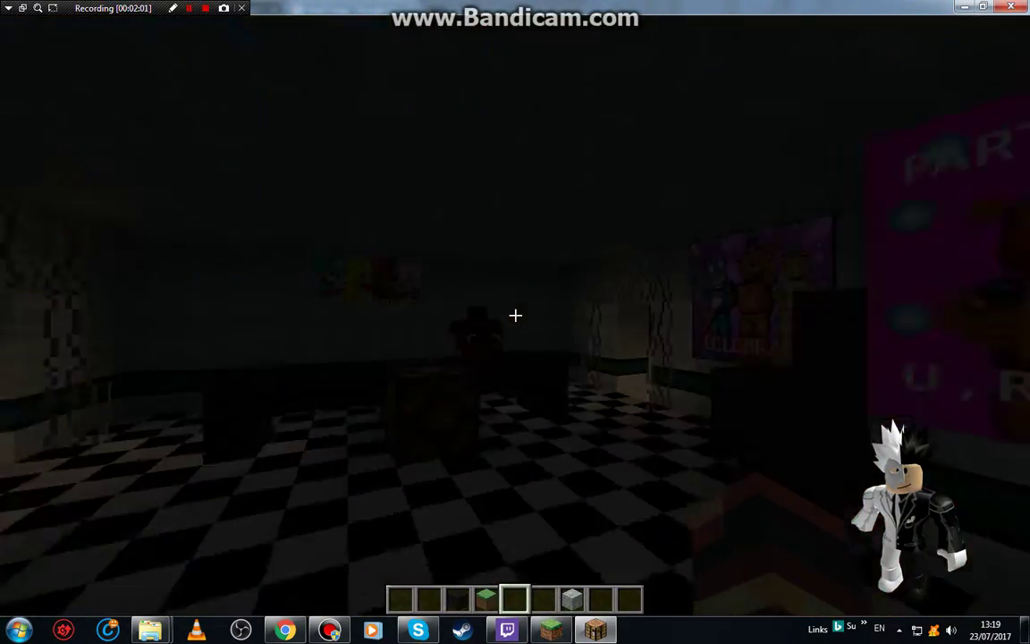
key("w")
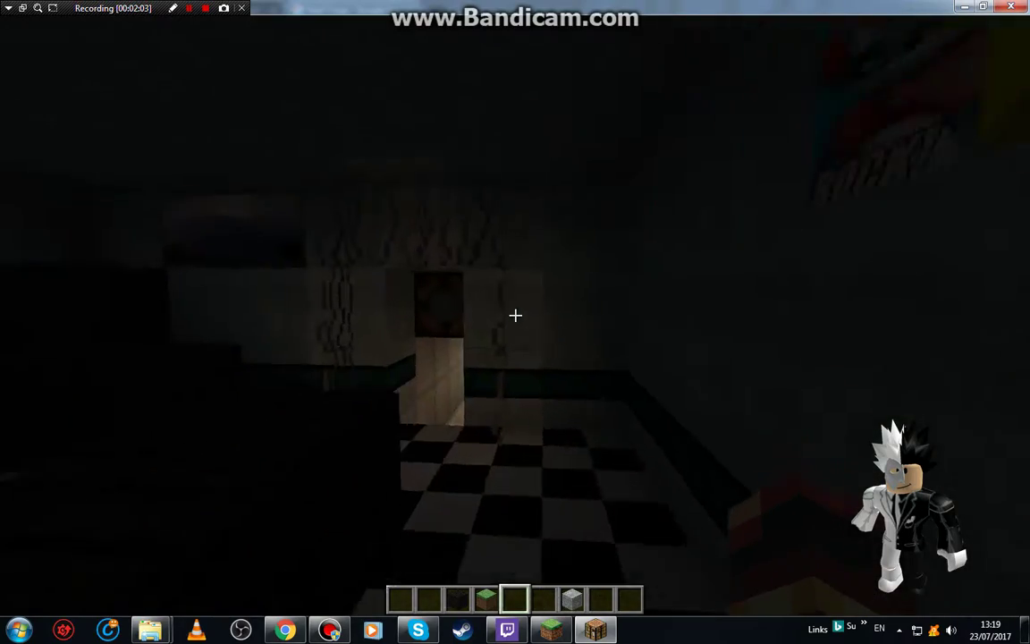
key("w")
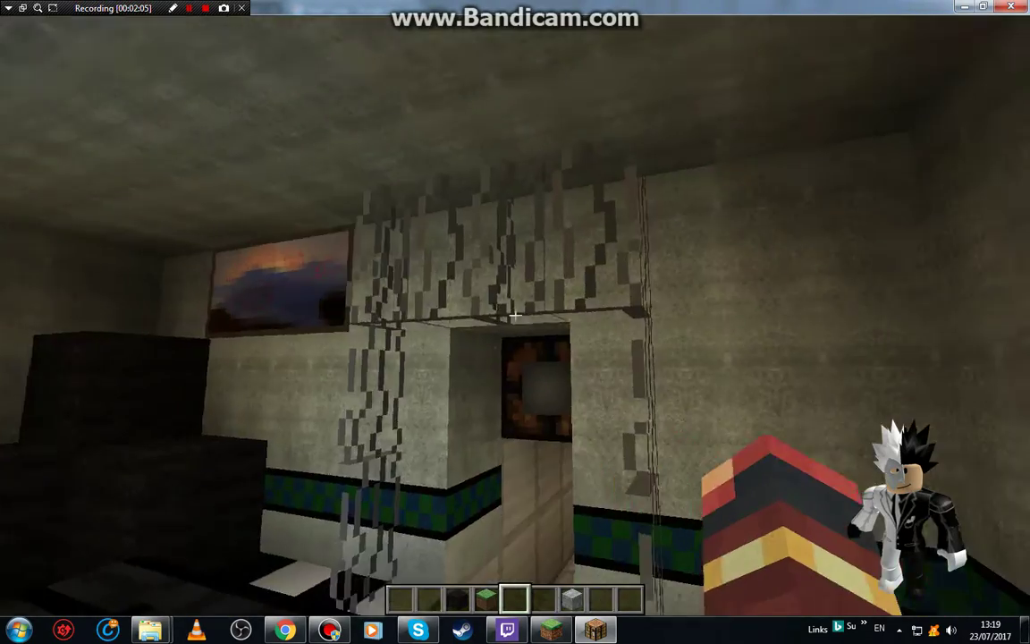
key("w")
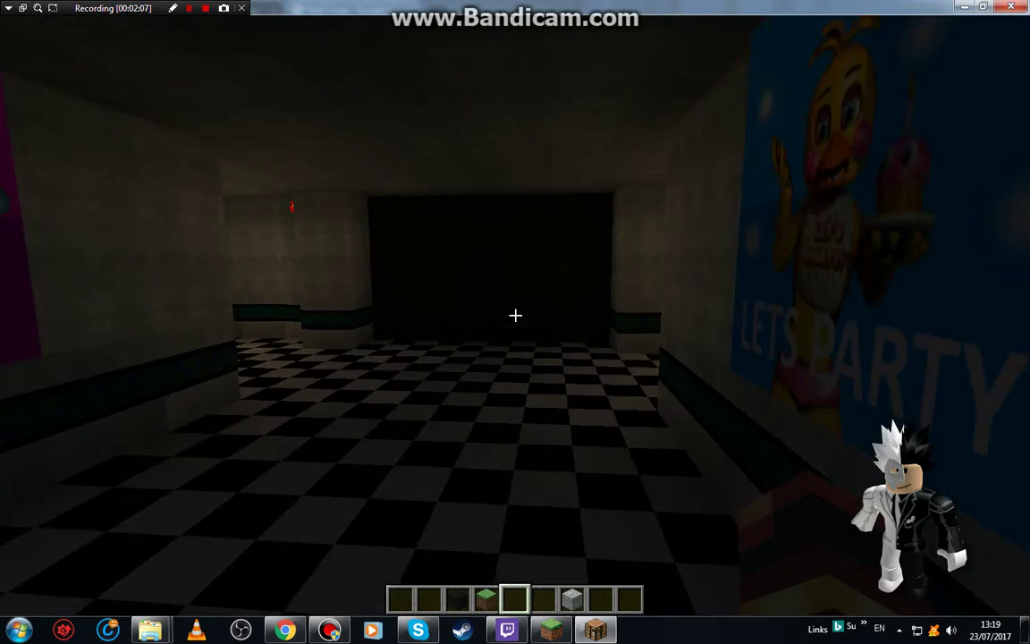
Fly up above the blue roof and pause the game.
key("space")
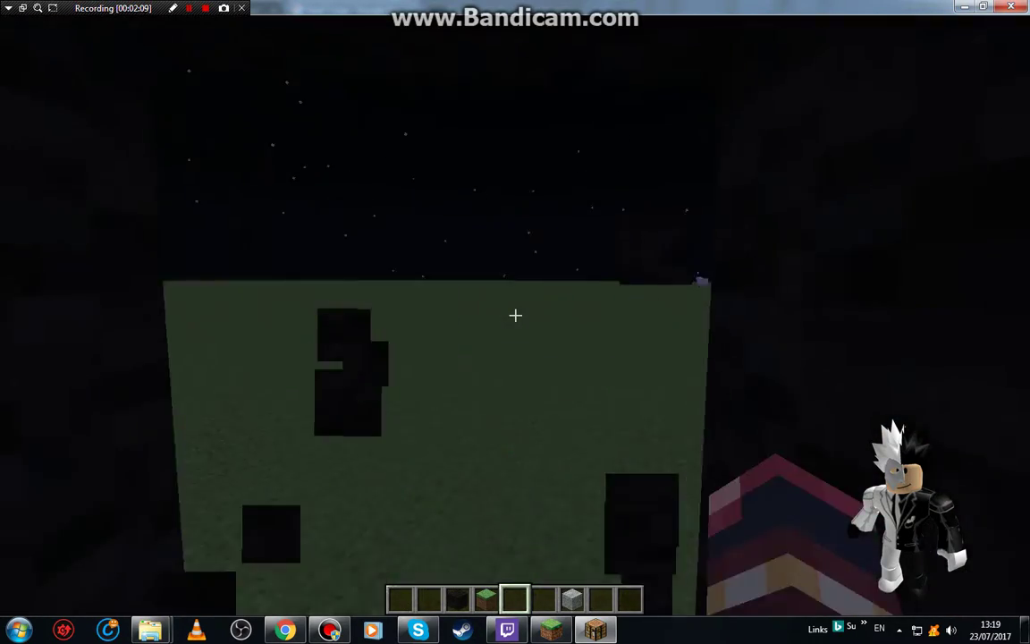
key("w")
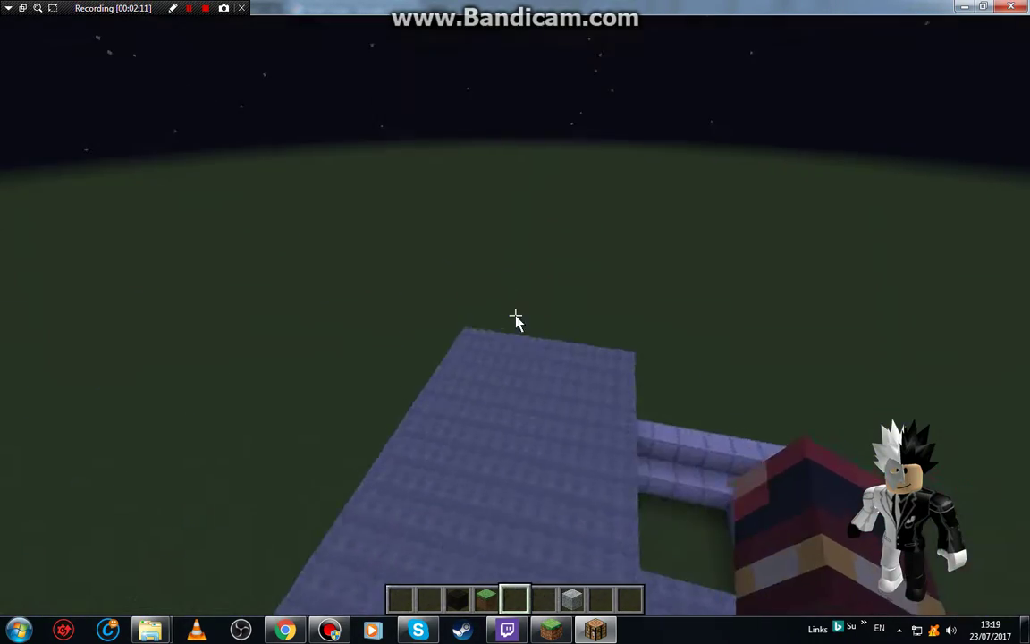
key("e")
key("Escape")
key("Escape")
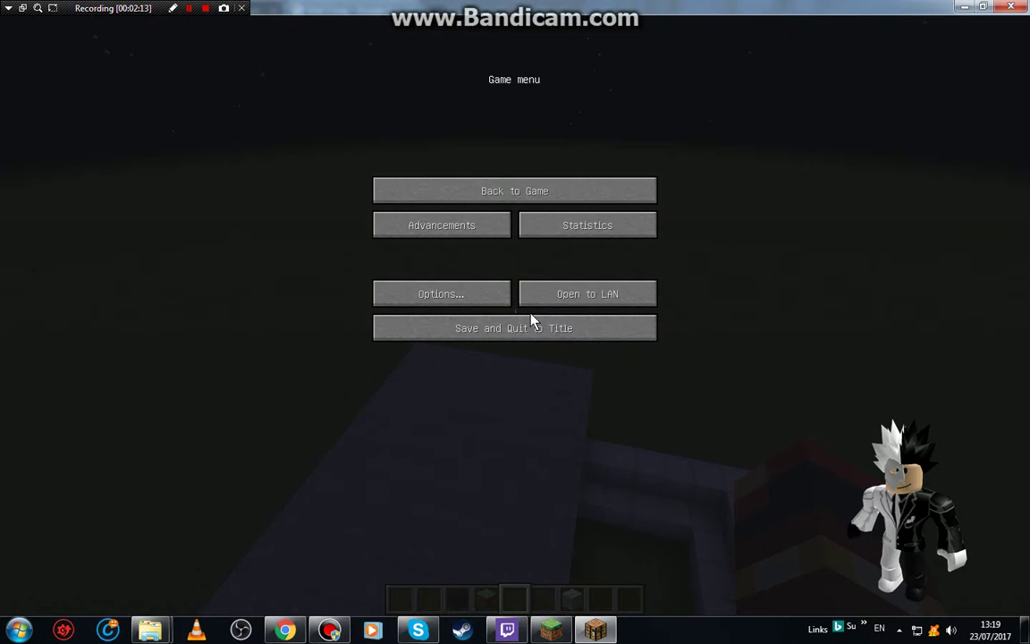
Save and quit the fnaf 2 world, then open the Singleplayer world list.
left_click(532, 327)
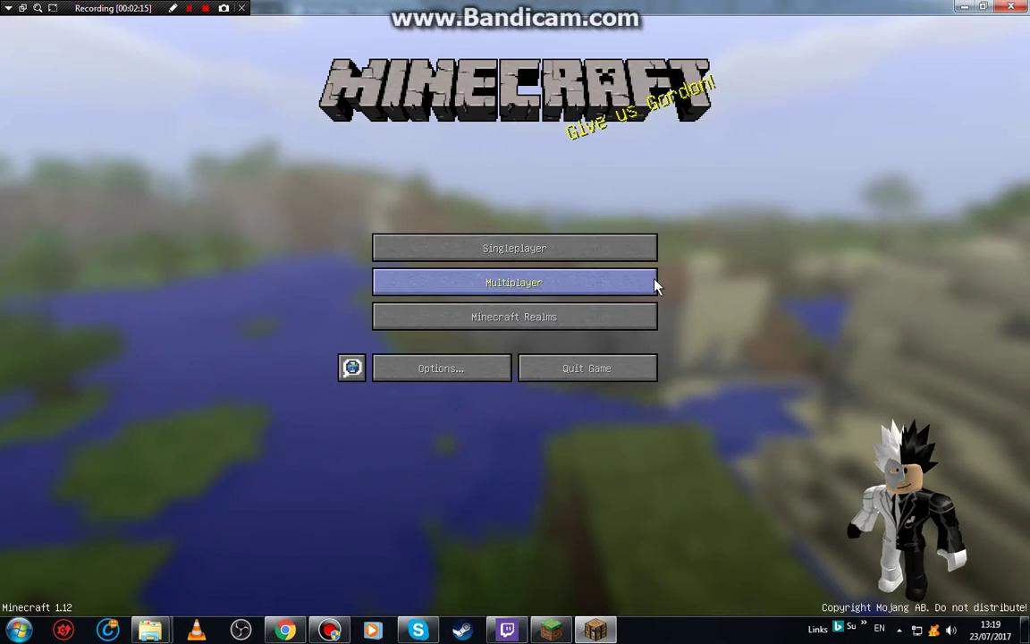
left_click(464, 247)
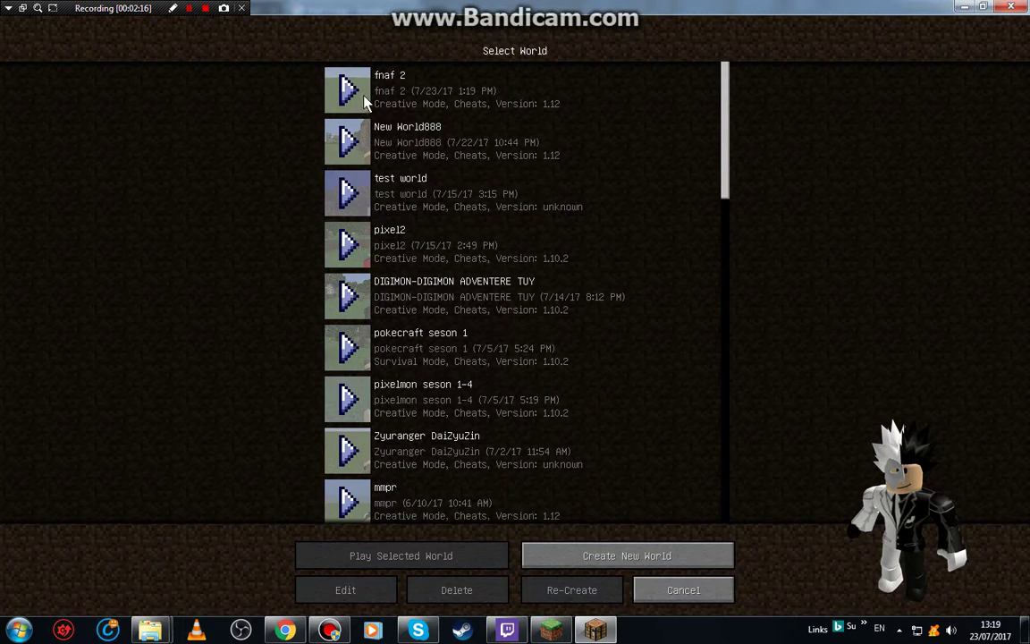